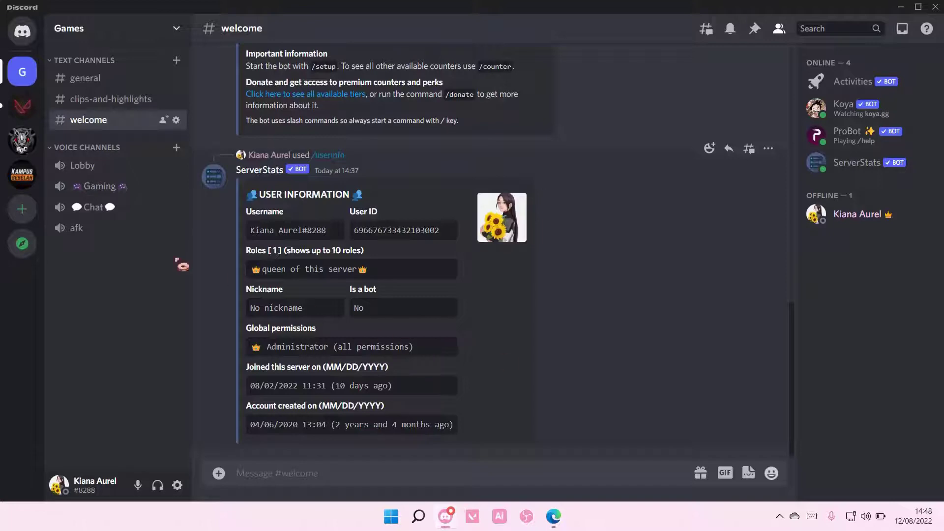
Step: Create a new voice channel named 'Listening'
click(177, 147)
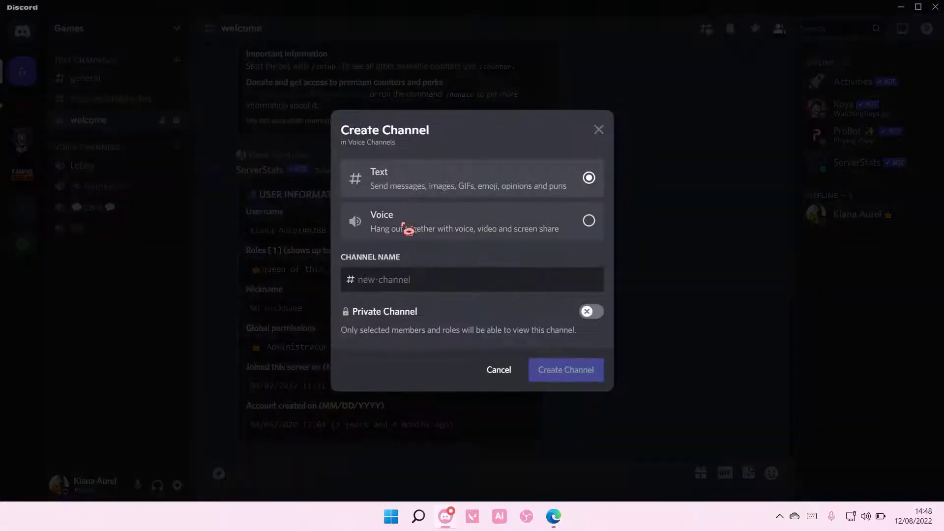
click(416, 234)
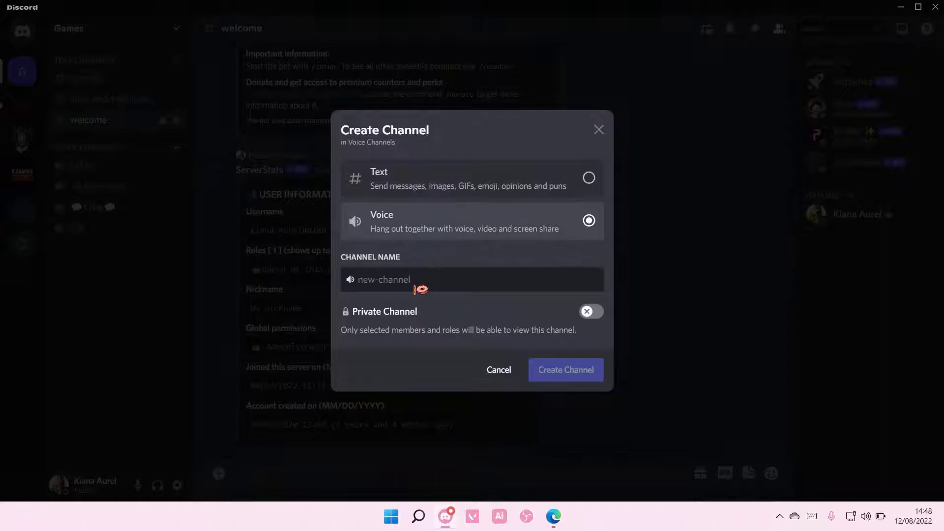
click(416, 281)
text(Listening)
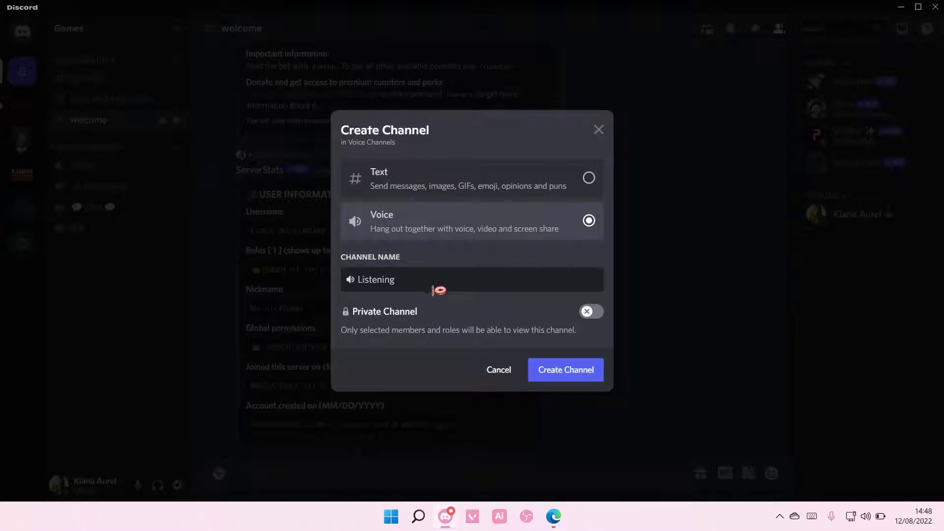
click(566, 373)
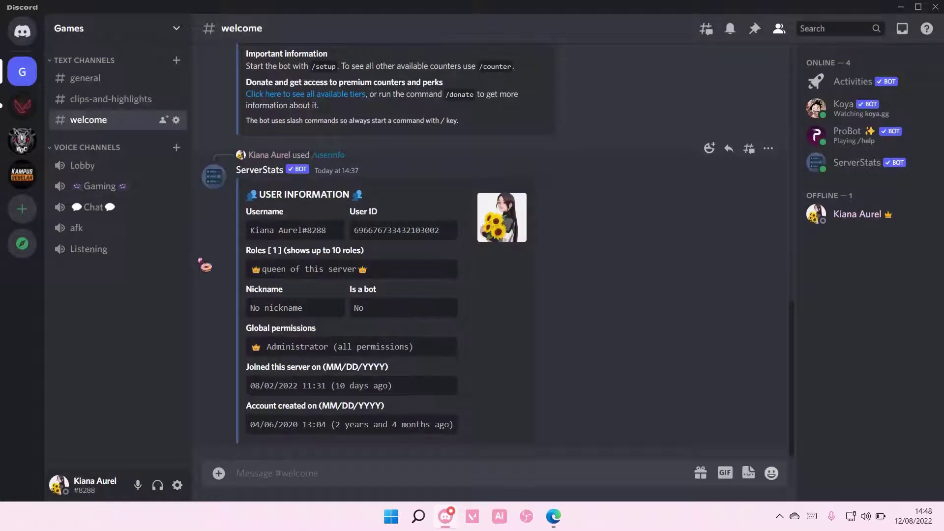
click(175, 249)
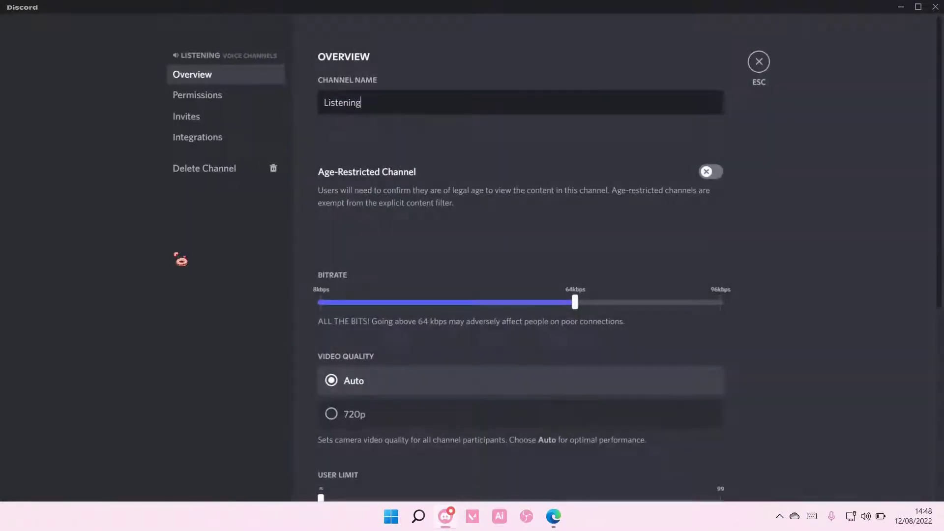
click(197, 94)
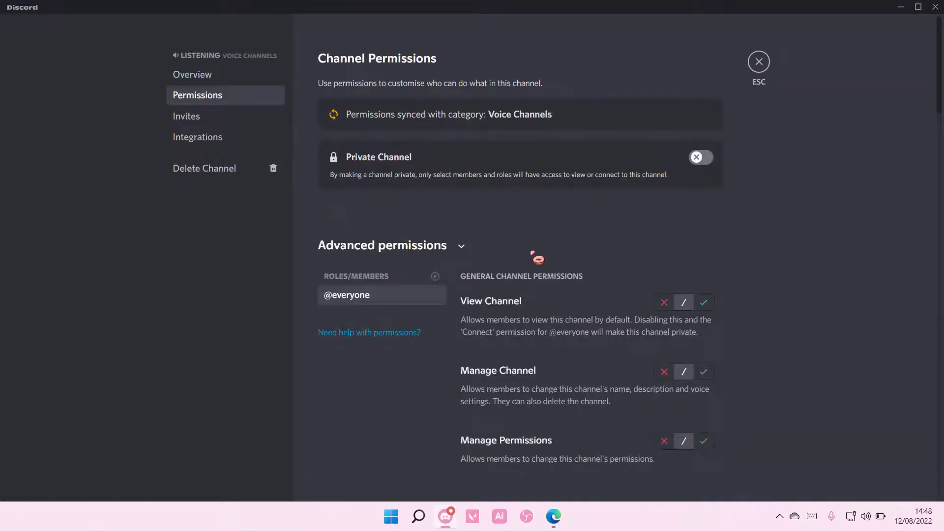
scroll(538, 259, down, 2)
scroll(538, 260, down, 2)
scroll(539, 259, down, 2)
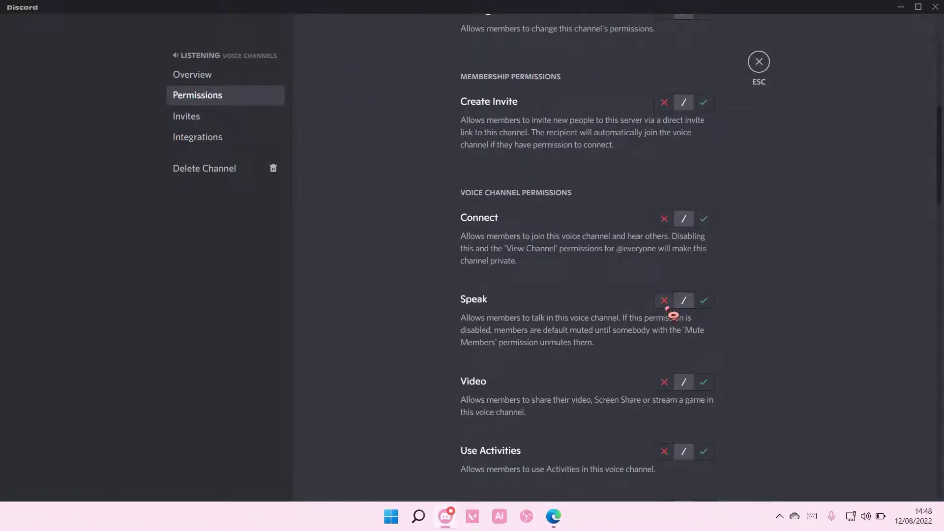
click(664, 300)
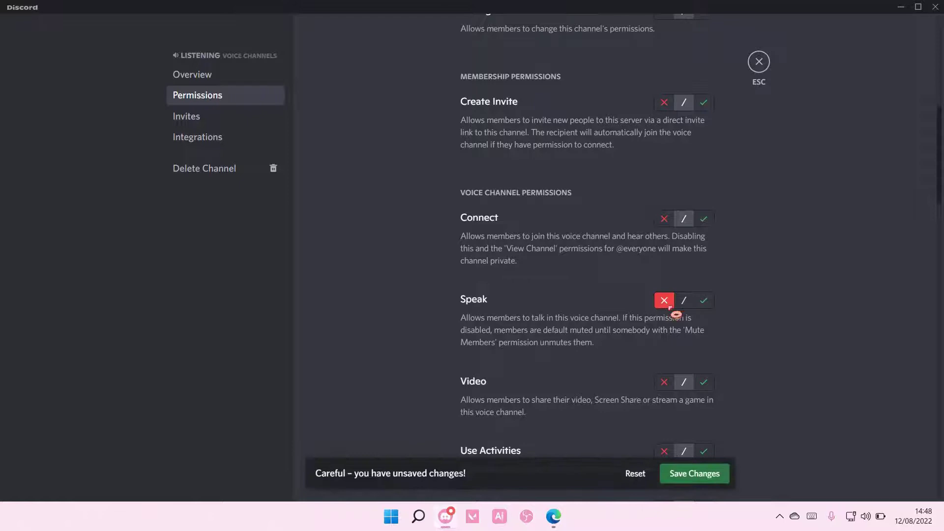
click(694, 473)
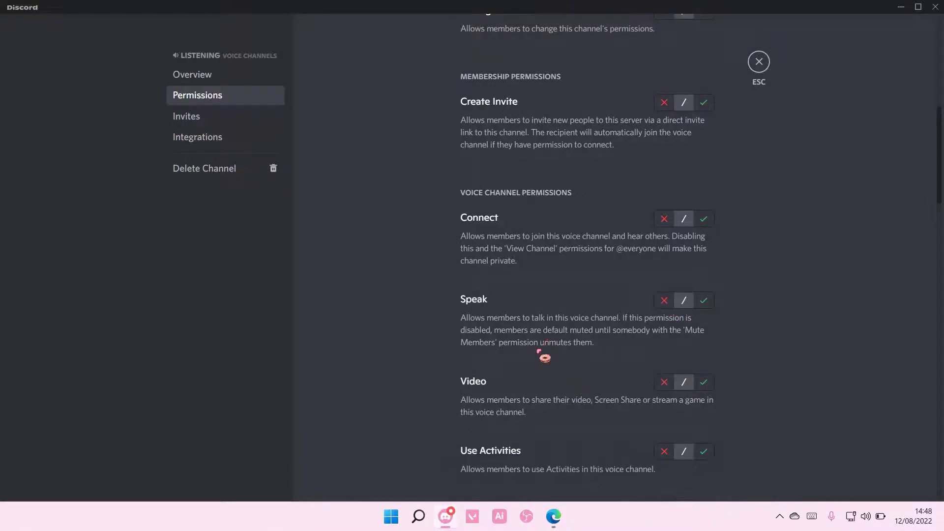
scroll(544, 357, up, 5)
scroll(545, 358, down, 3)
scroll(509, 353, up, 5)
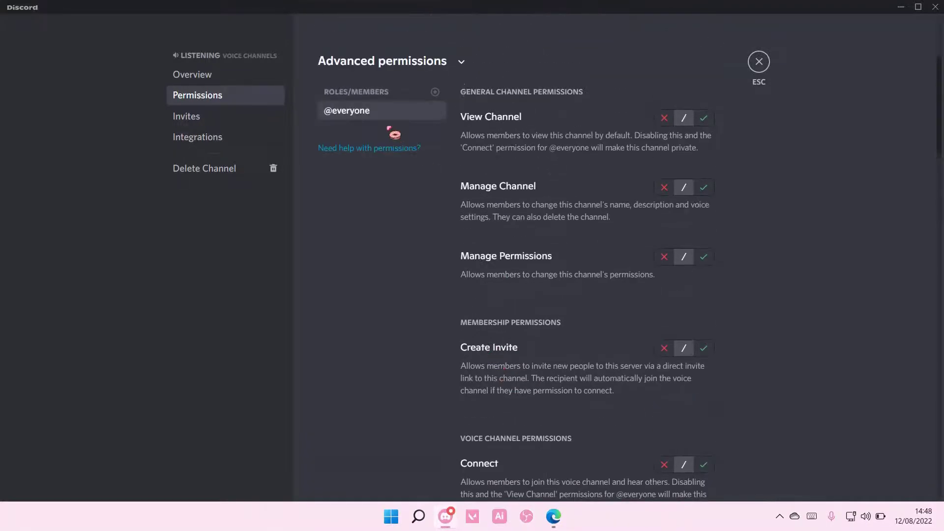
Step: Add the 'queen of this server' role to Listening with Speak denied, and save
click(435, 93)
click(392, 180)
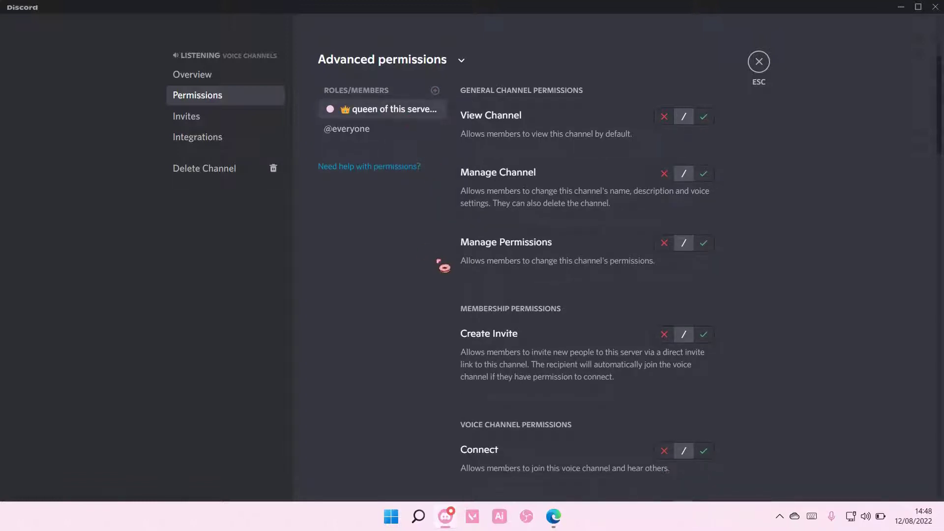
scroll(442, 266, down, 3)
scroll(443, 267, down, 1)
click(664, 263)
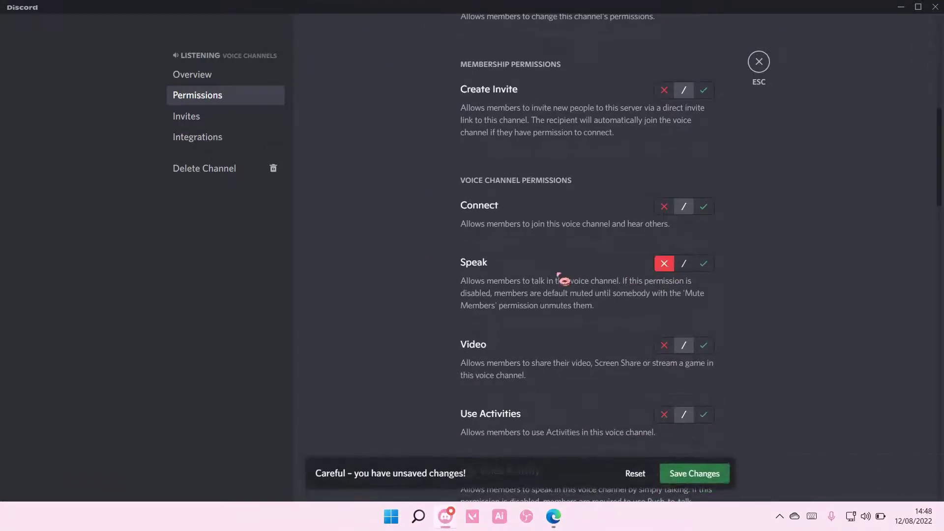
click(694, 473)
scroll(328, 288, up, 5)
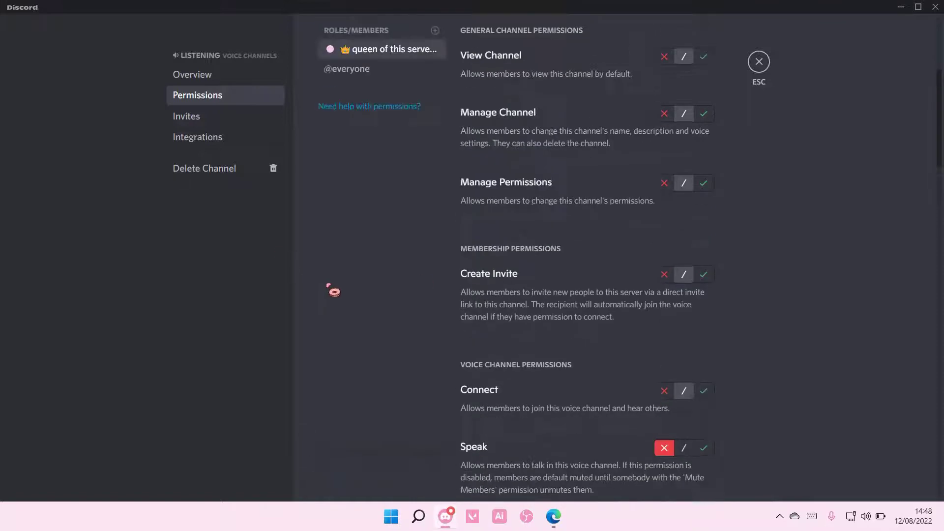
scroll(334, 290, up, 3)
scroll(383, 284, down, 3)
Step: Join the Listening voice channel, glance at your profile card, and reopen Listening's settings
click(757, 62)
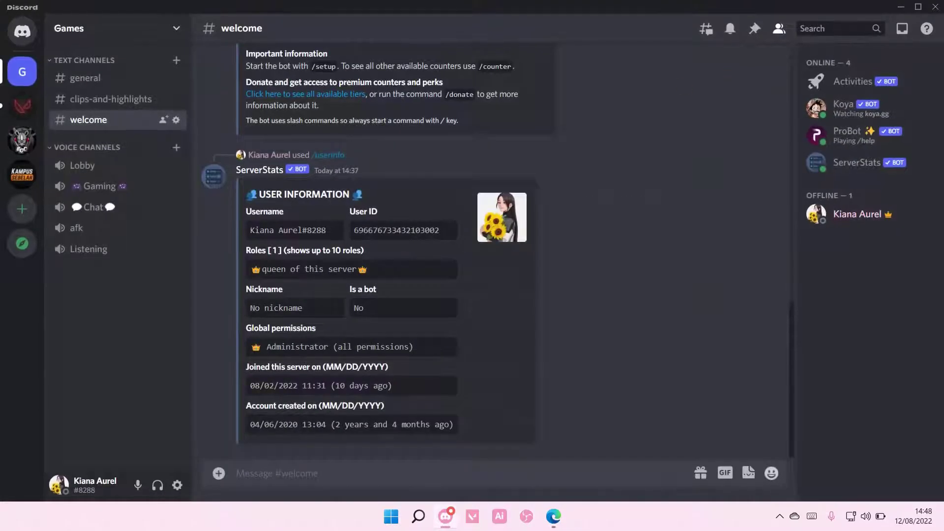
click(89, 250)
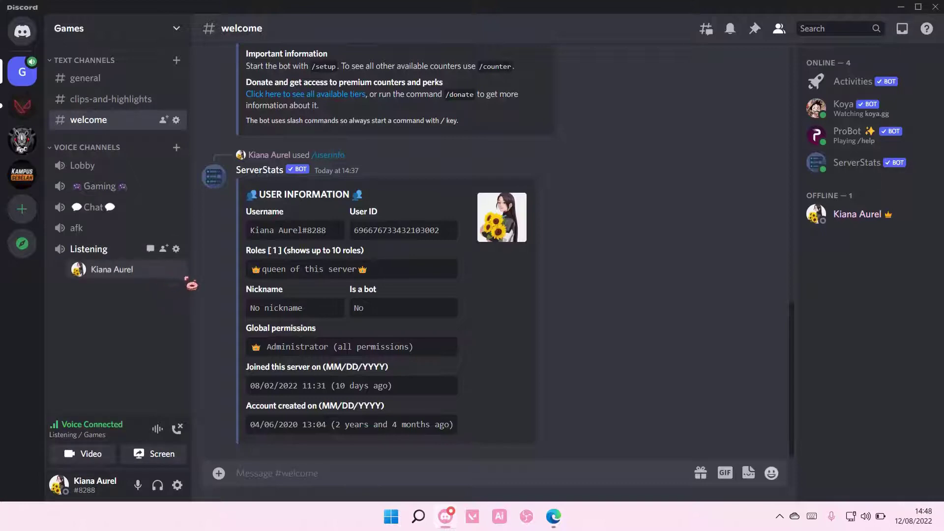
click(112, 269)
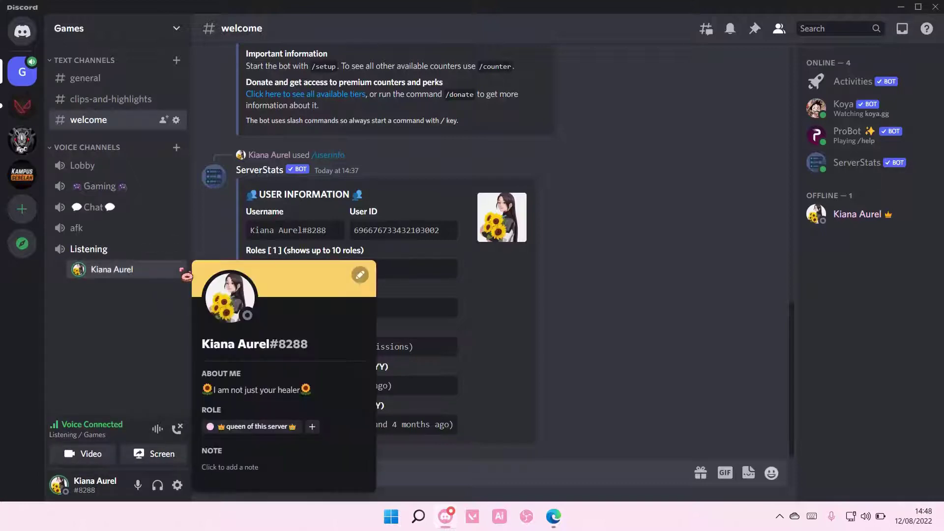
click(182, 267)
click(176, 250)
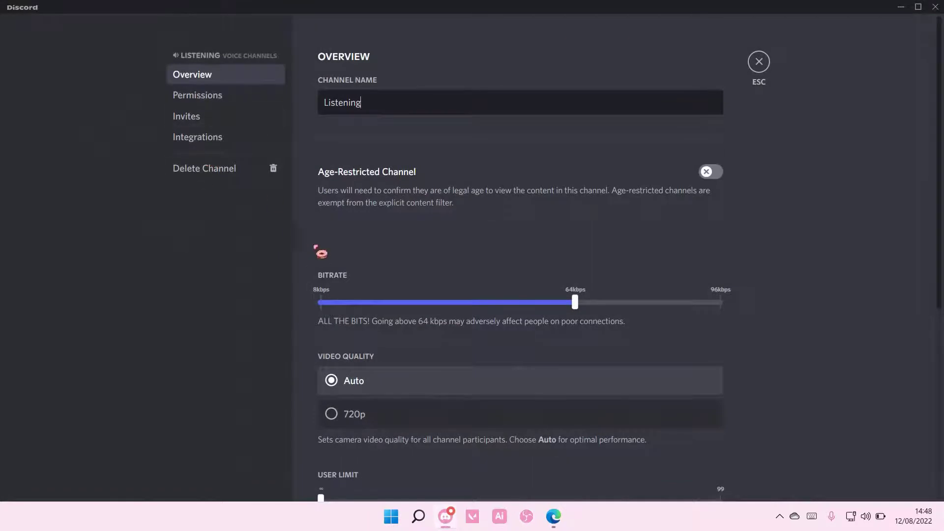
Step: Recheck Listening's permissions with Speak still denied, then close the settings
click(214, 100)
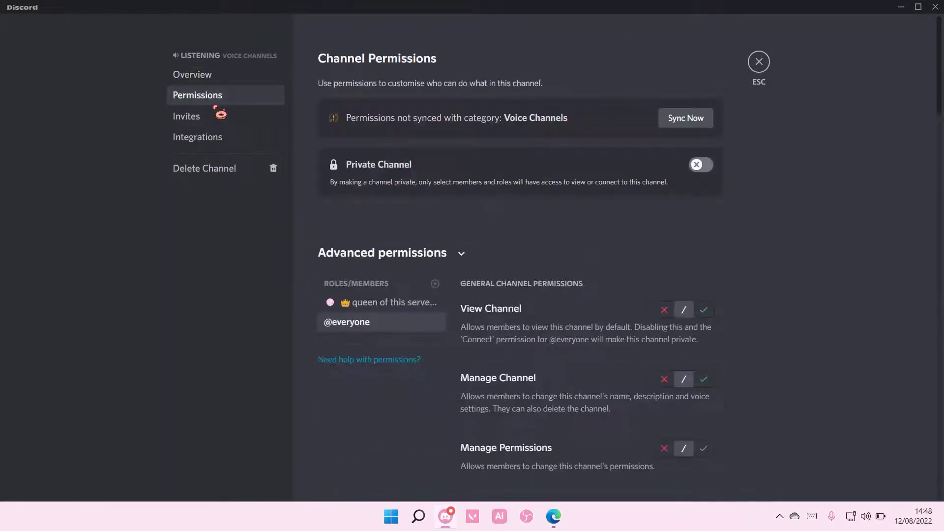
scroll(346, 258, down, 2)
scroll(383, 214, down, 1)
scroll(504, 301, down, 1)
scroll(504, 302, down, 3)
scroll(504, 301, down, 1)
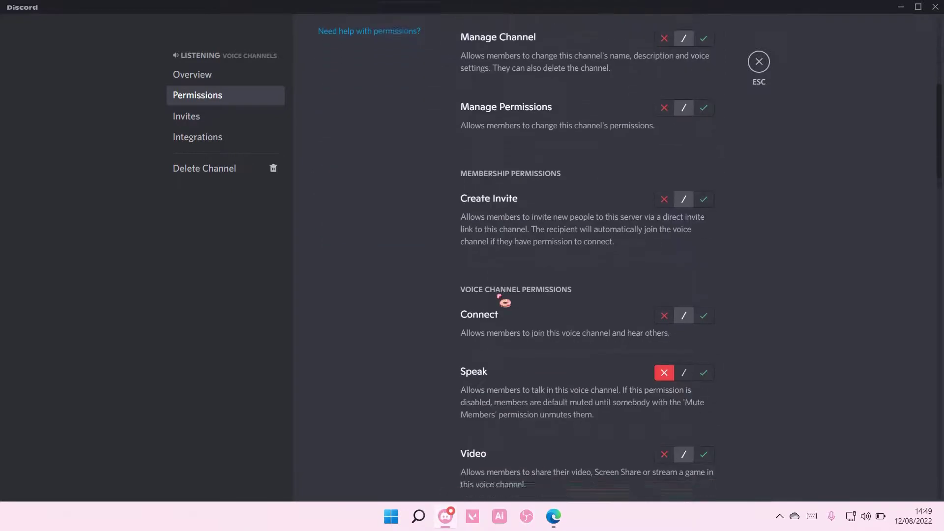
scroll(504, 301, down, 1)
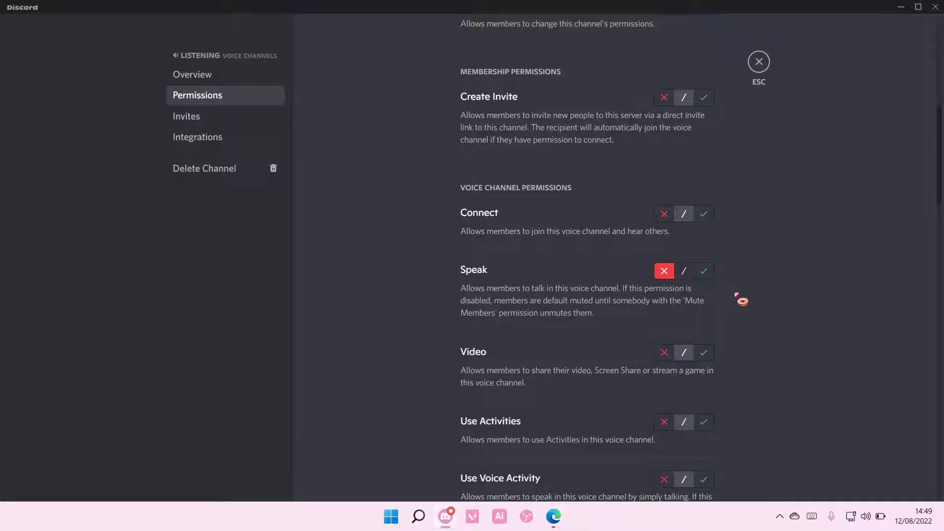
scroll(741, 300, up, 5)
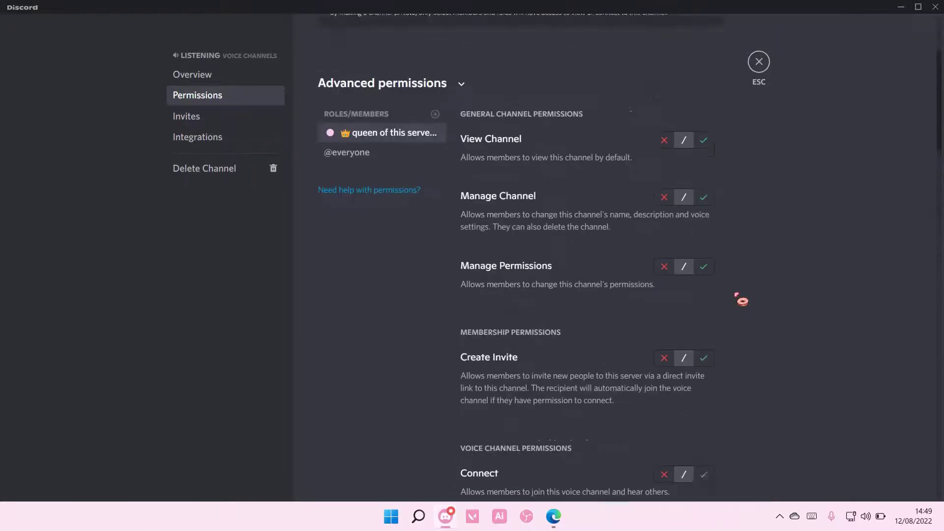
scroll(741, 300, up, 2)
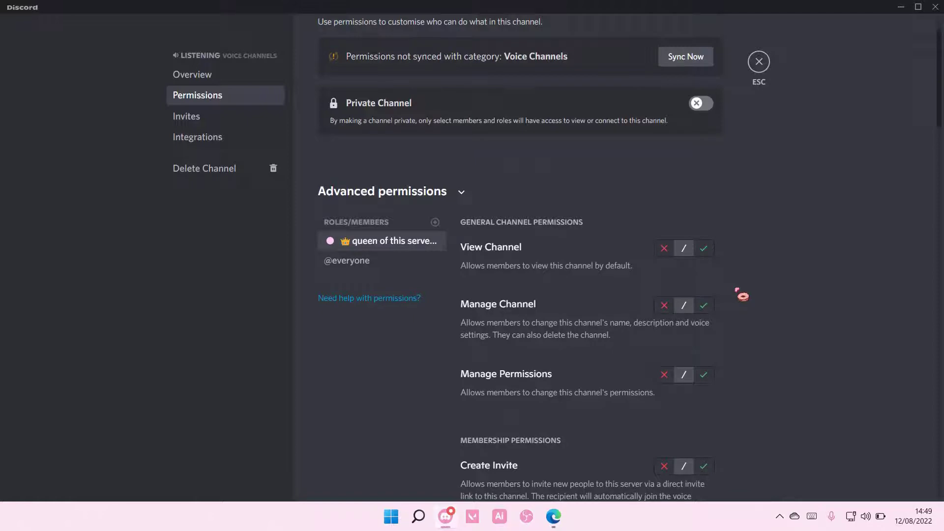
click(759, 62)
click(177, 429)
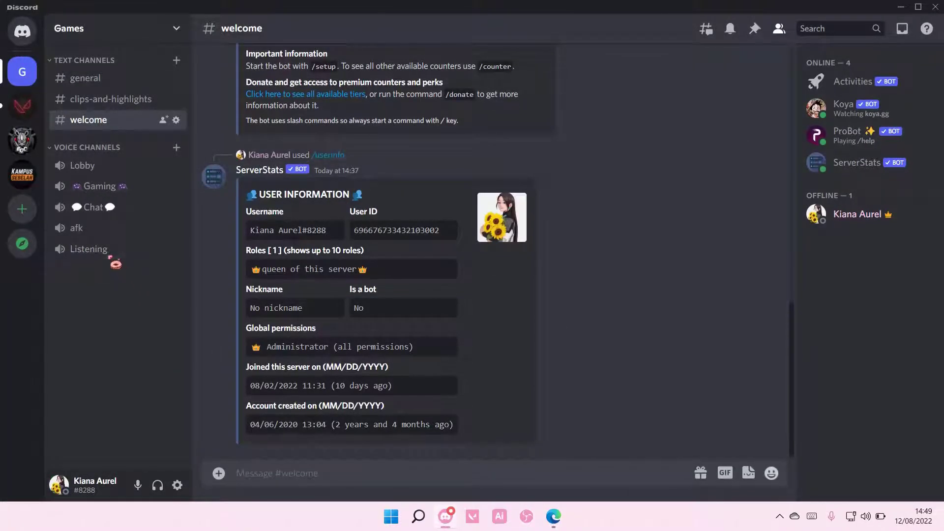
click(89, 248)
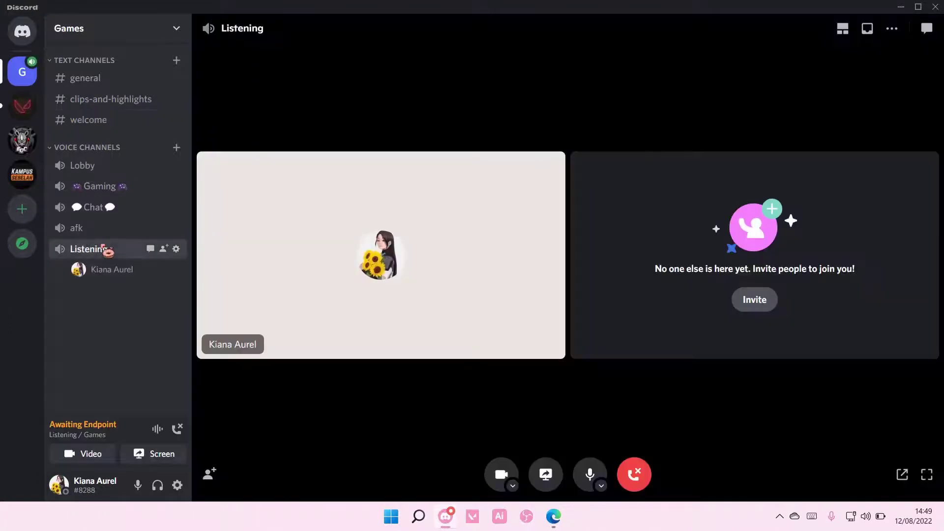
click(178, 428)
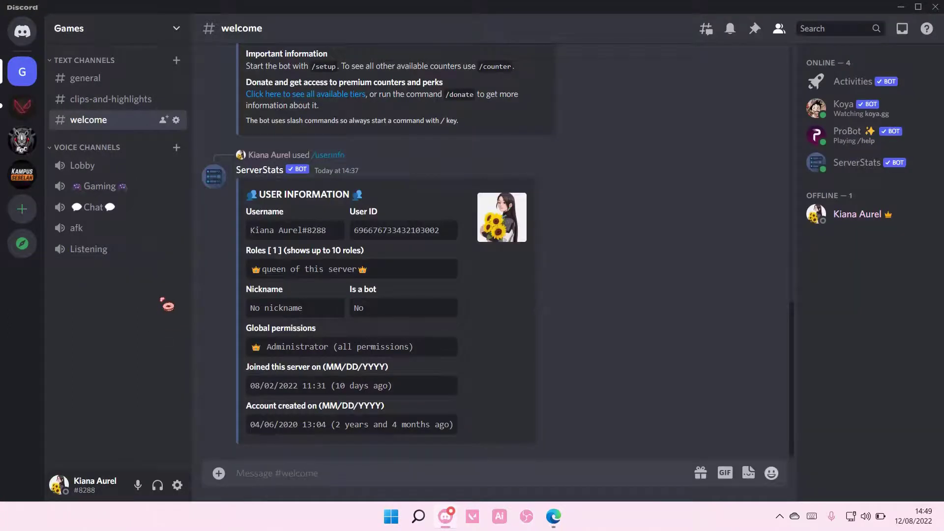